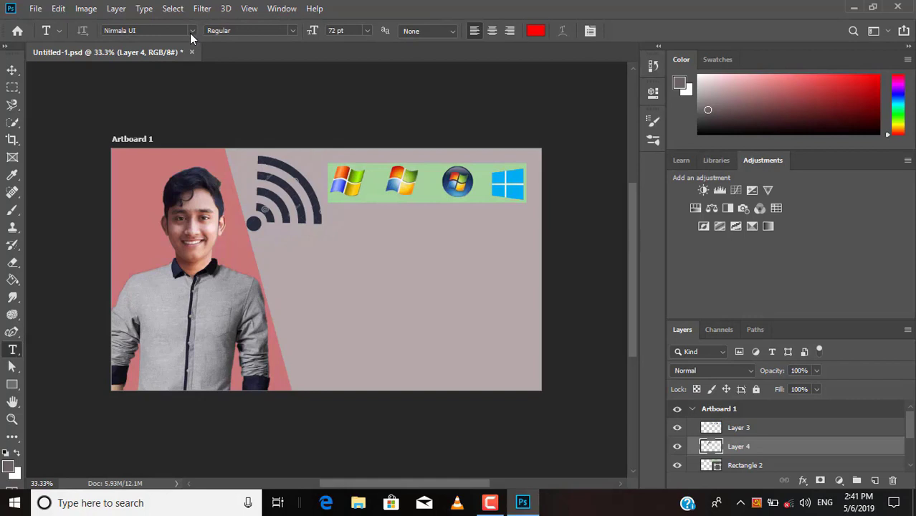
Set the Type tool's font to Kalpurush ANSI.
left_click(191, 31)
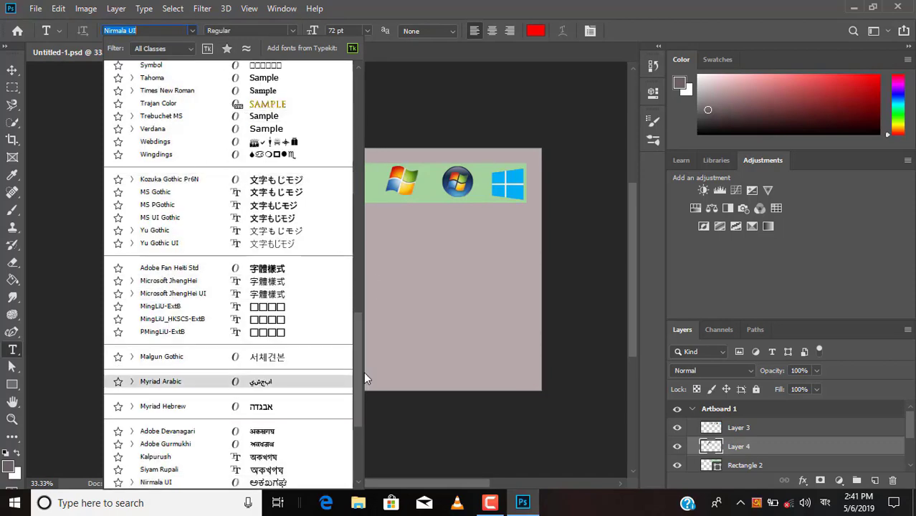
scroll(359, 316, "up", 3)
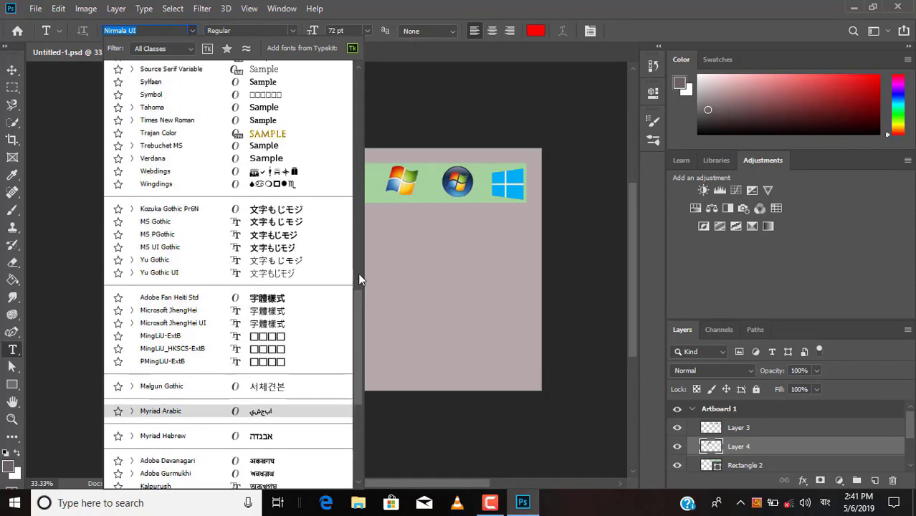
scroll(338, 144, "up", 15)
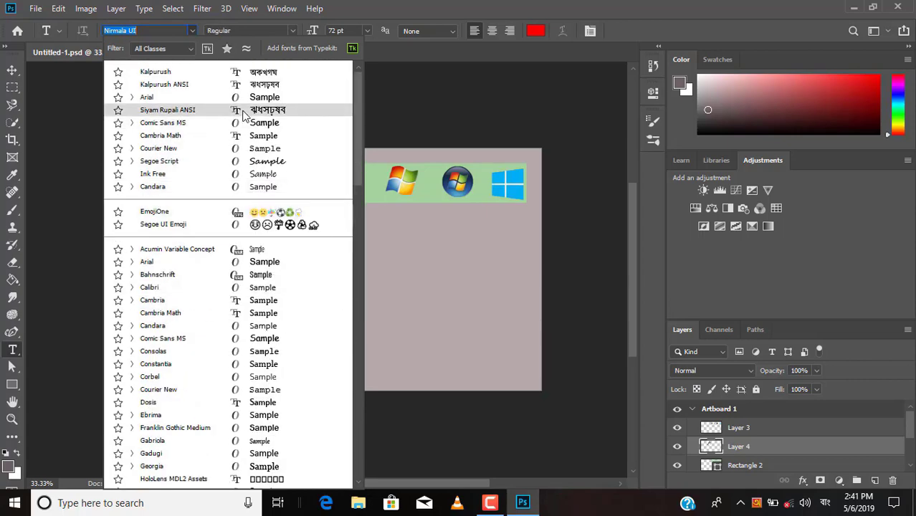
left_click(165, 84)
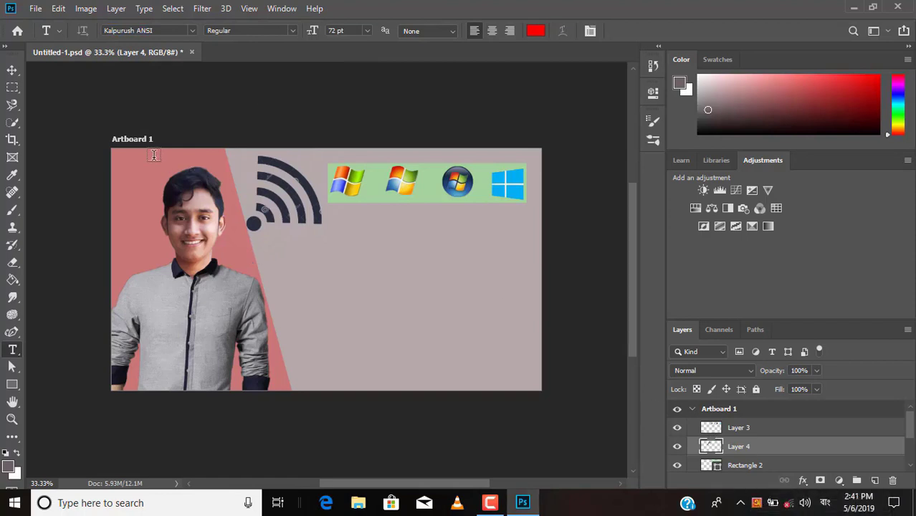
Add a point text layer with the Bangla word ব্যবহার in the empty area below the Wi-Fi symbol.
left_click(284, 276)
key("BackSpace")
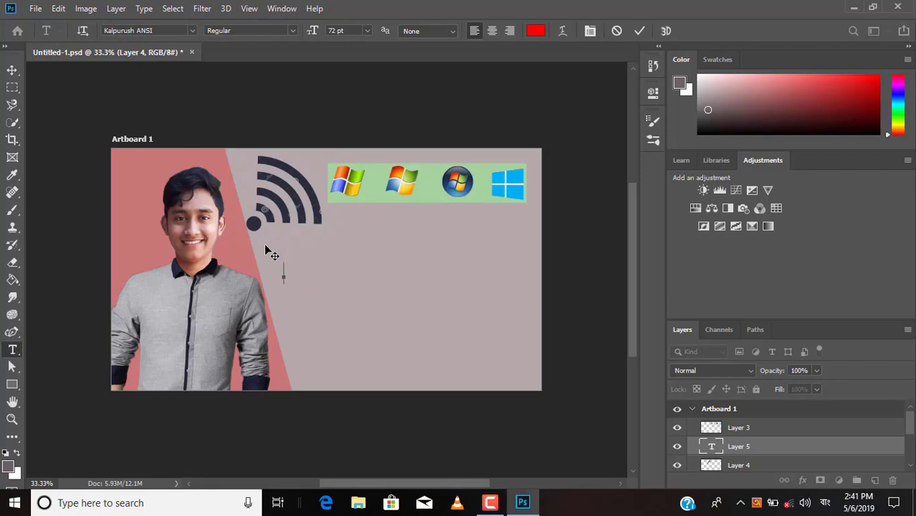
scroll(326, 243, "down", 5)
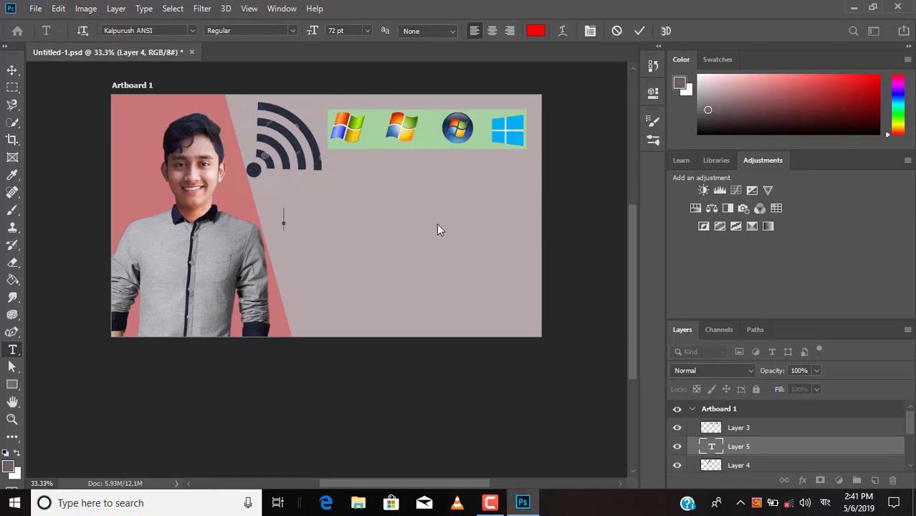
type("bah")
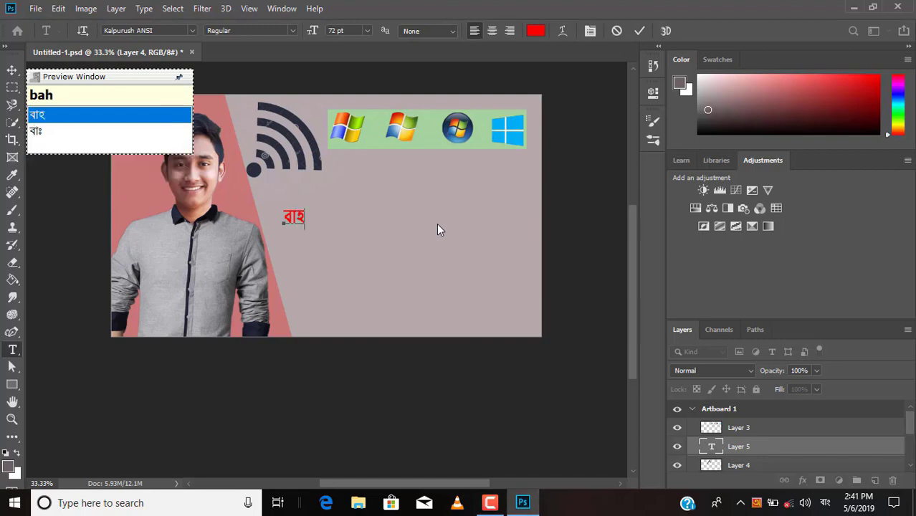
key("BackSpace")
type("b")
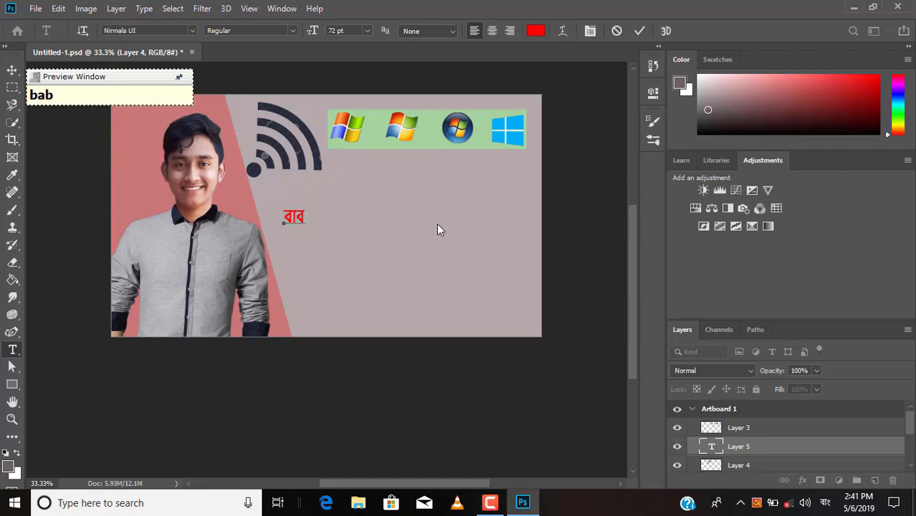
type("ohar")
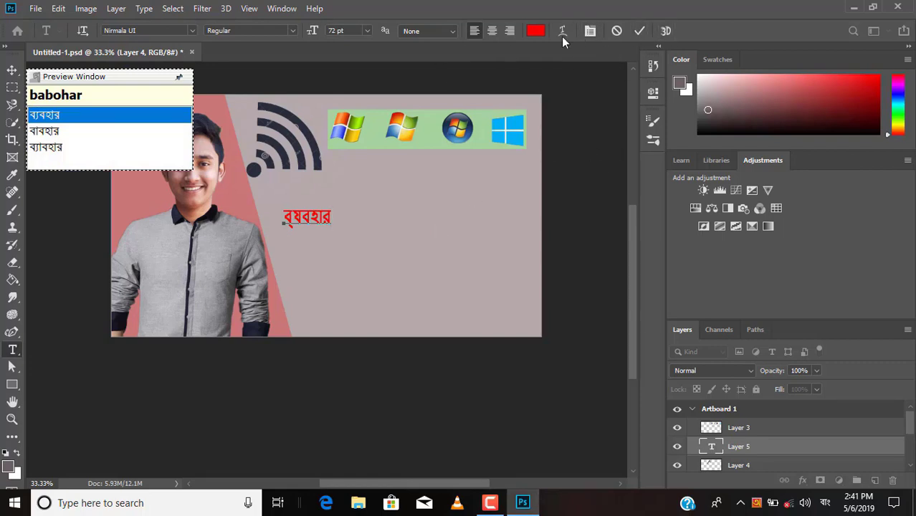
left_click(642, 31)
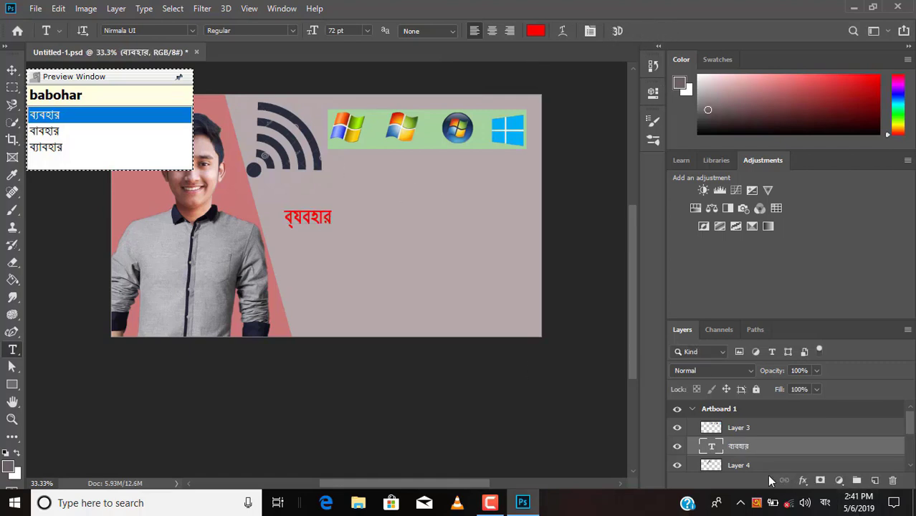
Switch Avro Keyboard's output from Unicode to ANSI, choosing to use ANSI anyway.
left_click(756, 502)
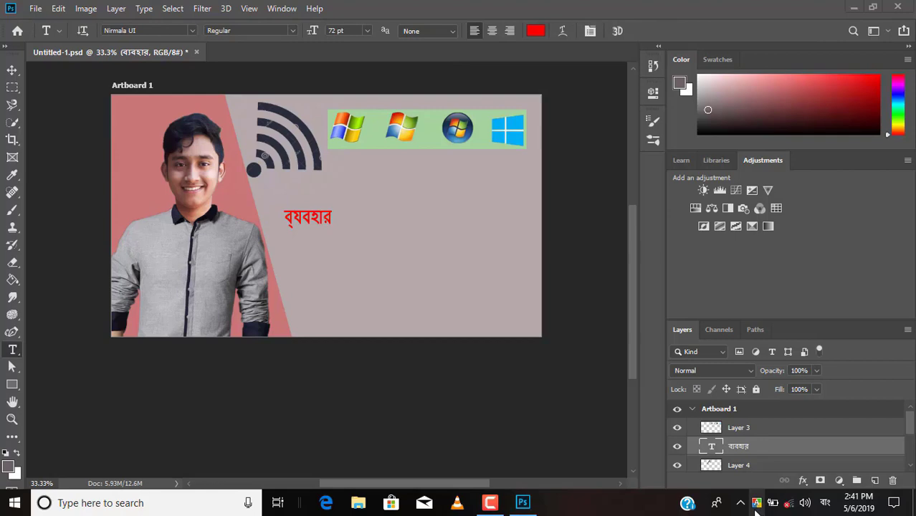
right_click(757, 502)
mouse_move(801, 432)
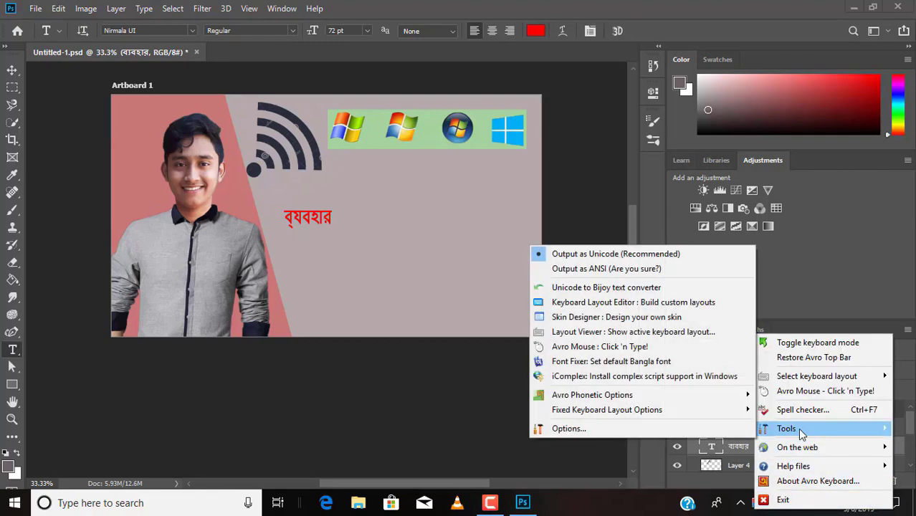
left_click(629, 271)
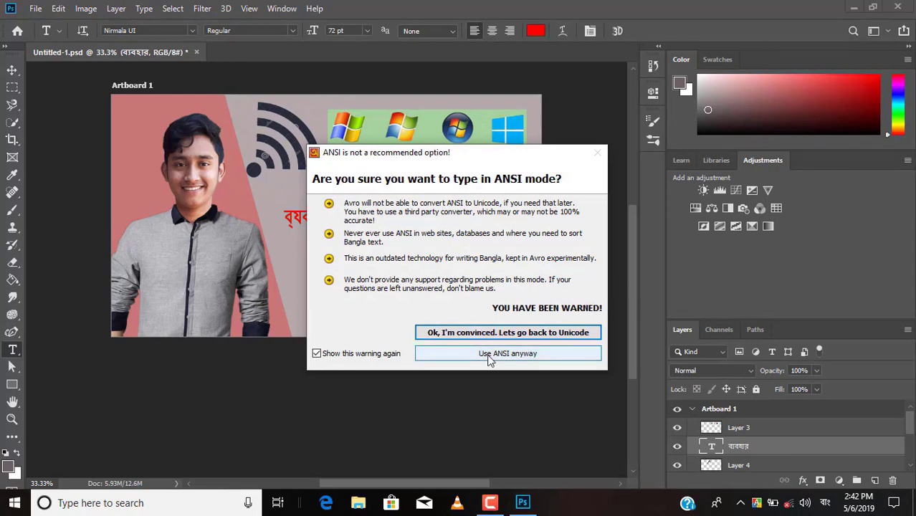
left_click(490, 359)
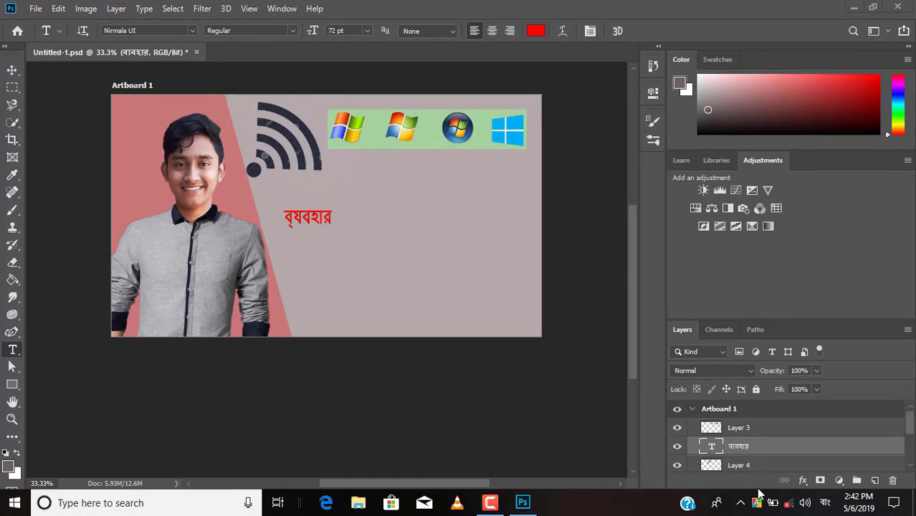
Set the Bangla text layer's font to Siyam Rupali ANSI.
left_click(192, 31)
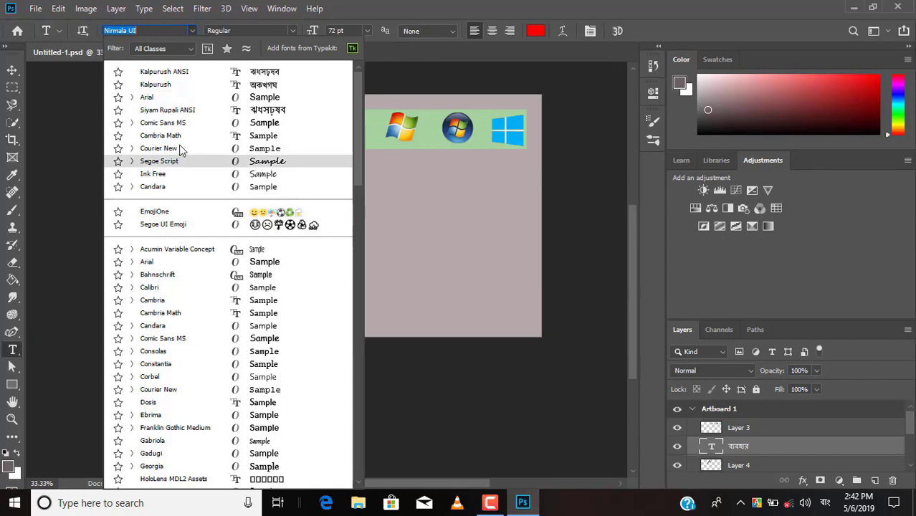
left_click_drag(357, 164, 346, 322)
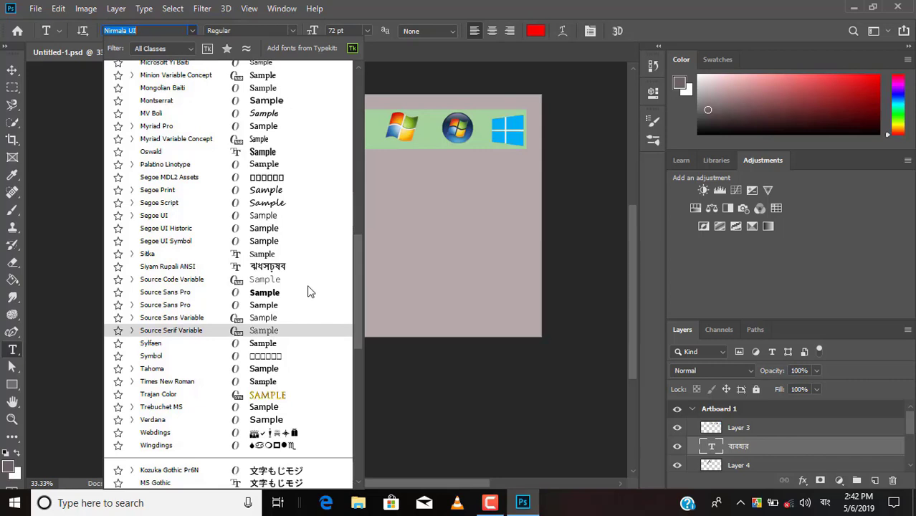
left_click(230, 271)
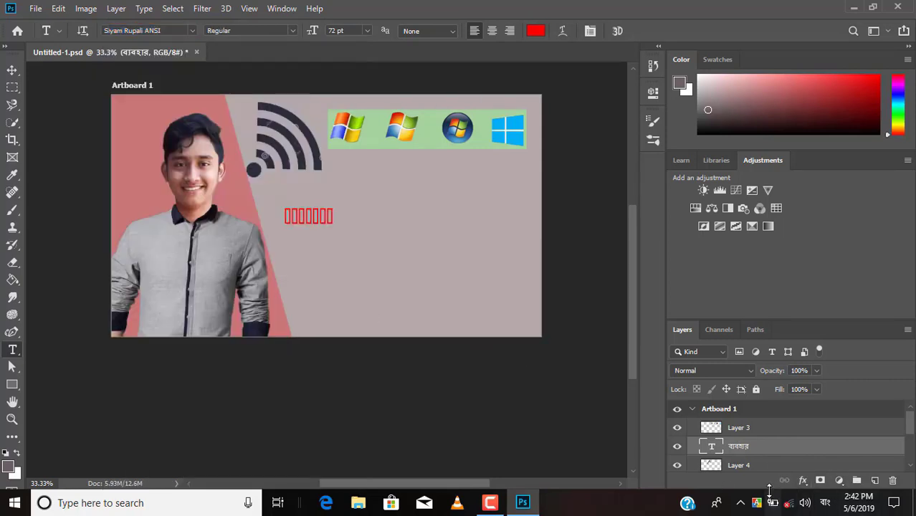
Delete the unreadable characters in the text layer, re-enter the word ব্যবহার and commit the text.
left_click(321, 215)
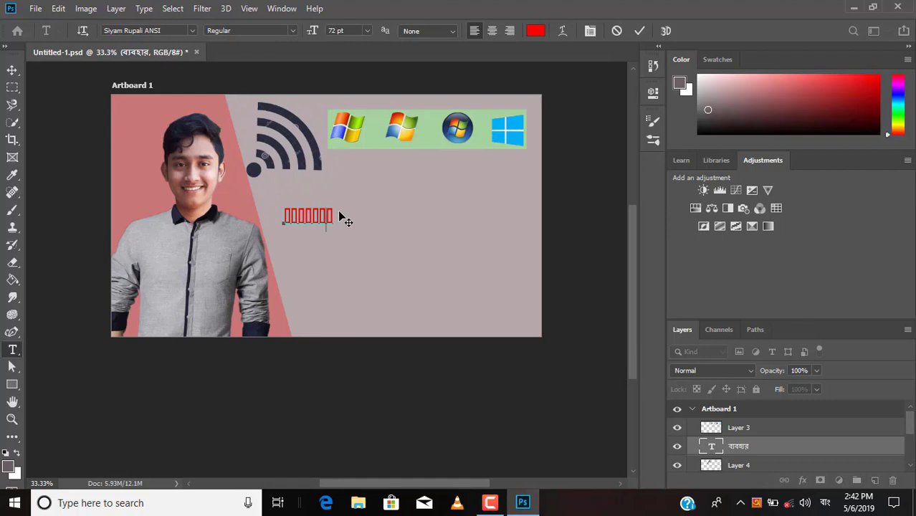
key("BackSpace")
key("BackSpace")
key("BackSpace")
key("BackSpace")
key("BackSpace")
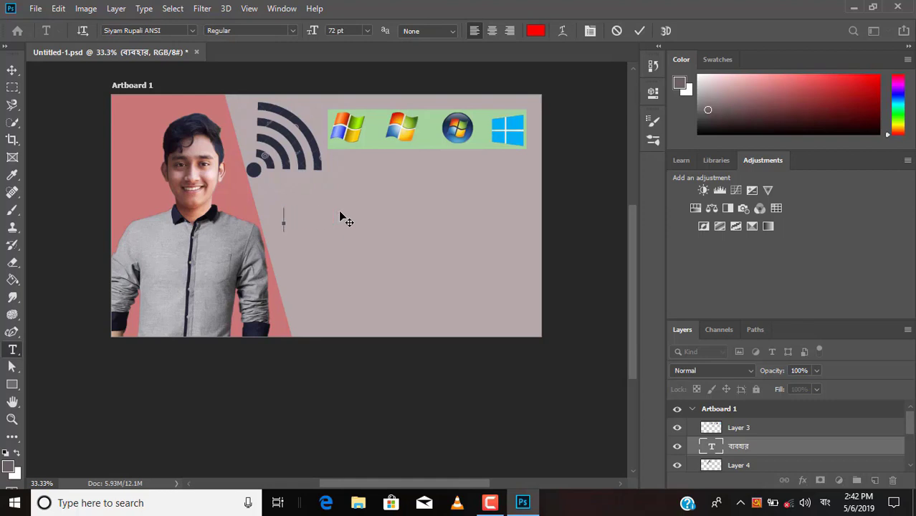
type("bab")
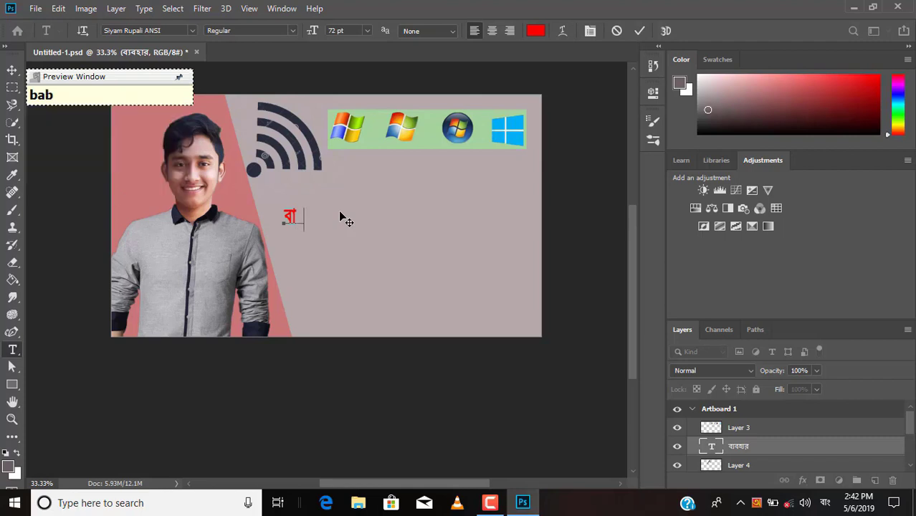
type("ohar")
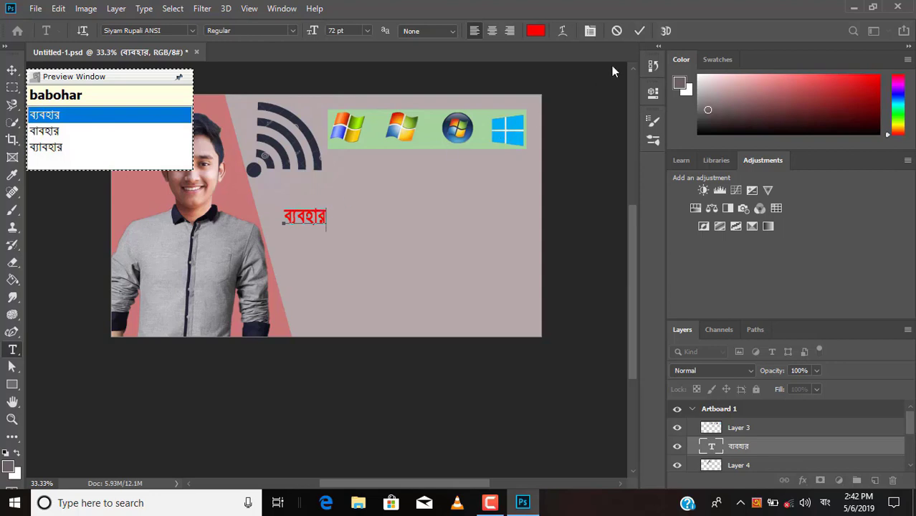
left_click(640, 31)
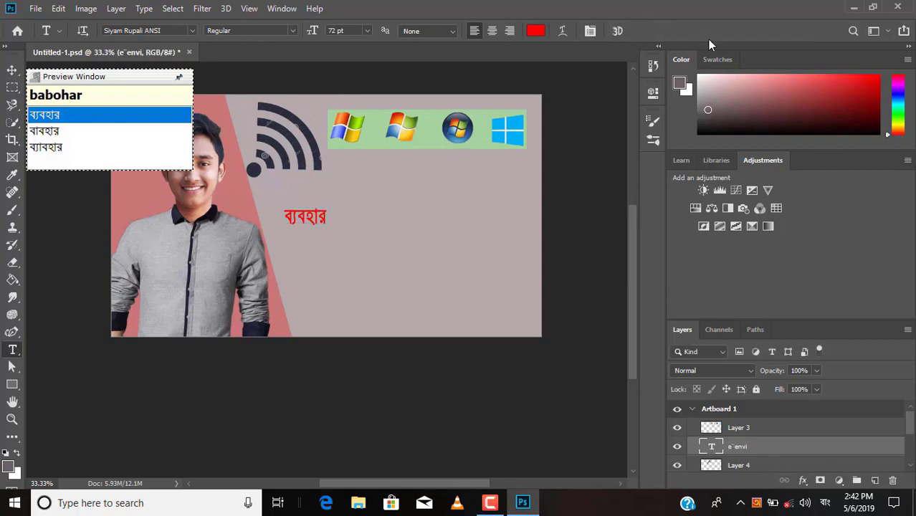
Quit Photoshop without saving Untitled-1.psd and open Camtasia 2018 from the desktop.
left_click(909, 6)
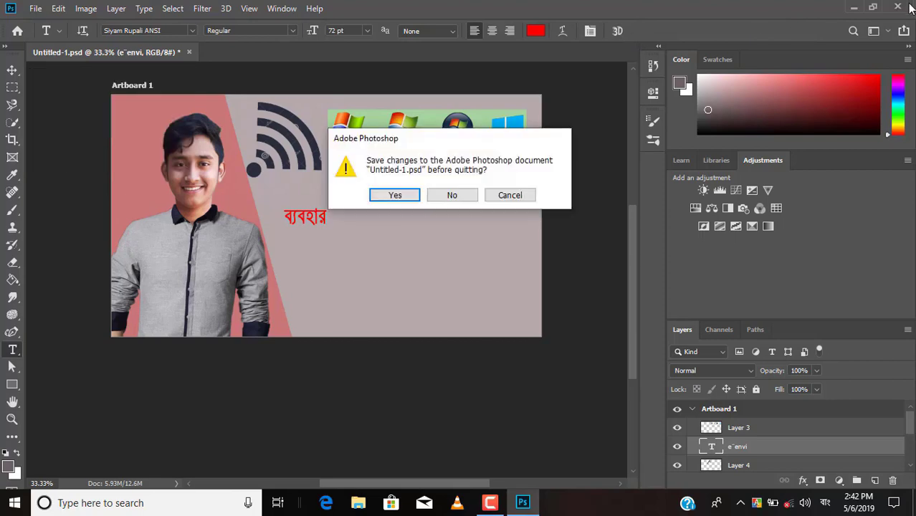
left_click(466, 196)
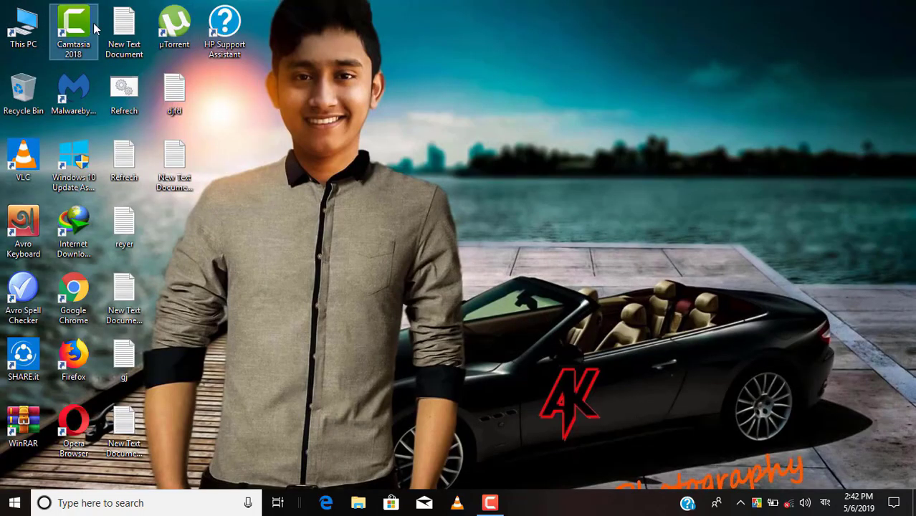
right_click(89, 27)
left_click(114, 33)
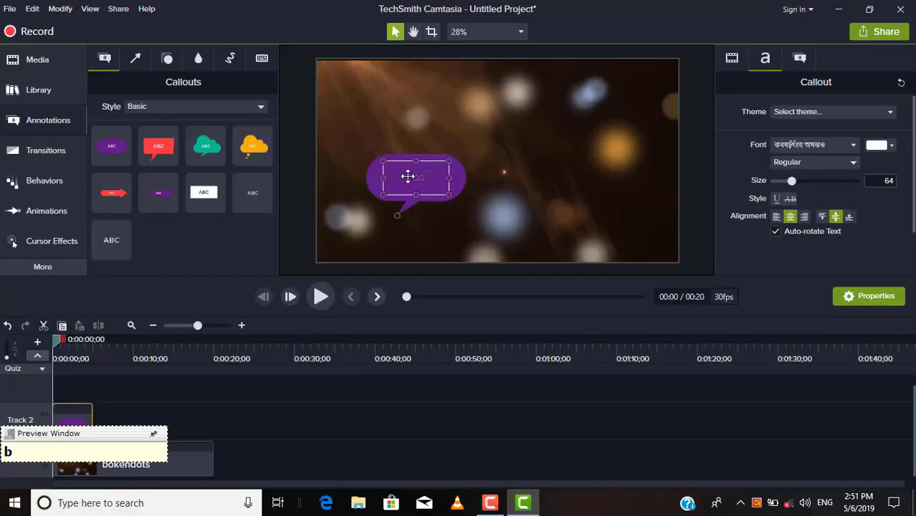
Replace the purple callout's text with the Bangla word ব্যাবহার.
double_click(418, 179)
key("BackSpace")
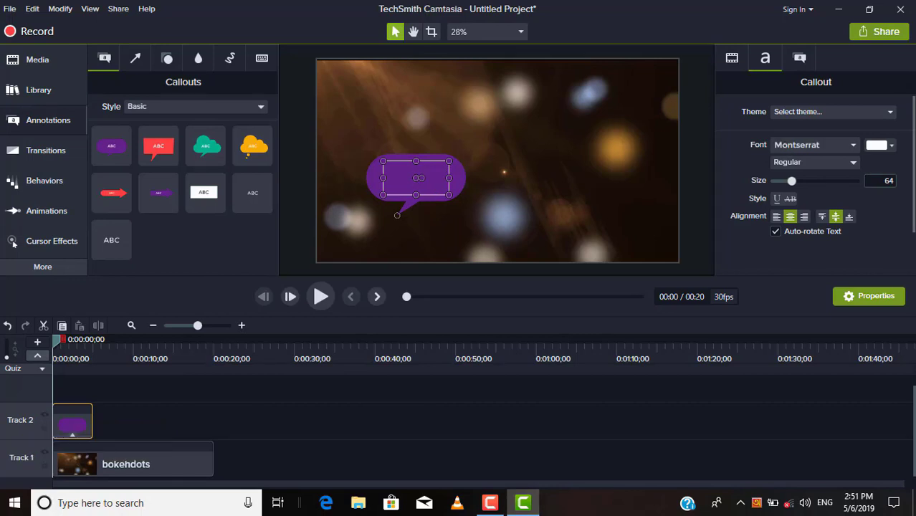
type("b")
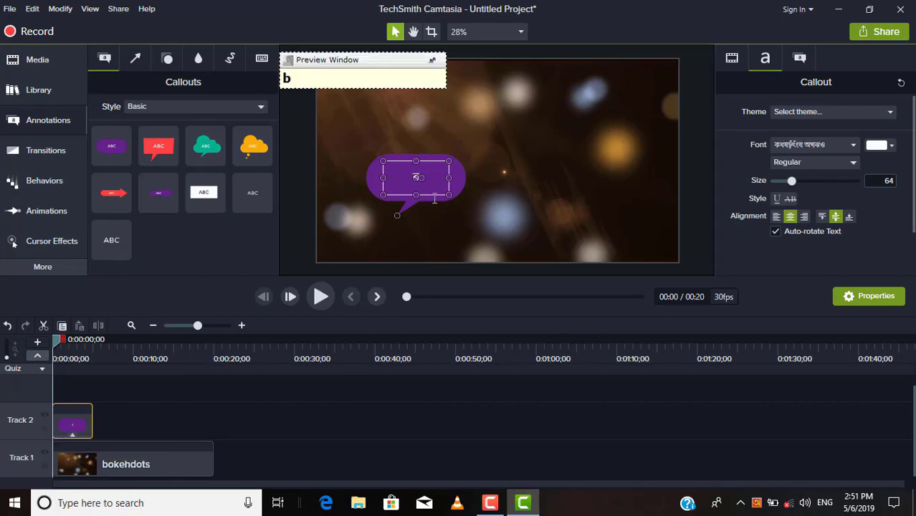
type("abohar")
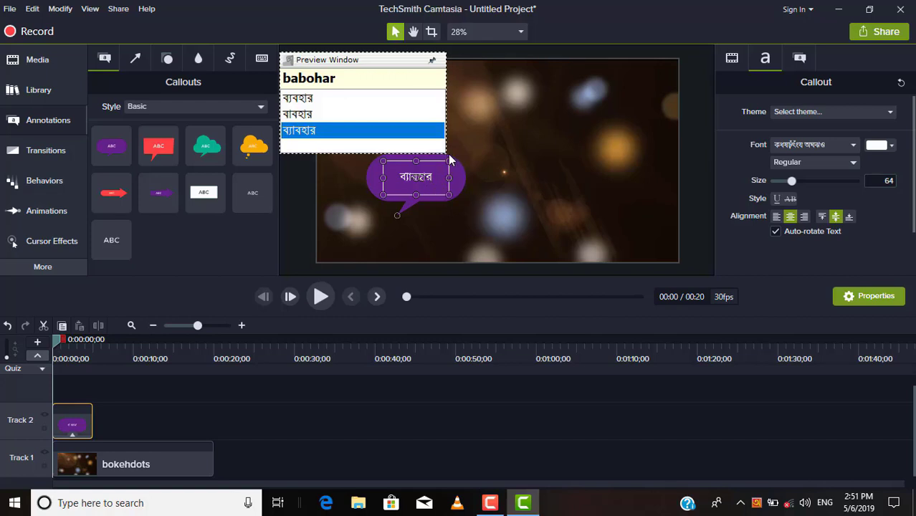
Enlarge the speech-bubble callout across most of the canvas and stretch its tail toward the canvas's lower-left corner.
left_click_drag(448, 161, 568, 125)
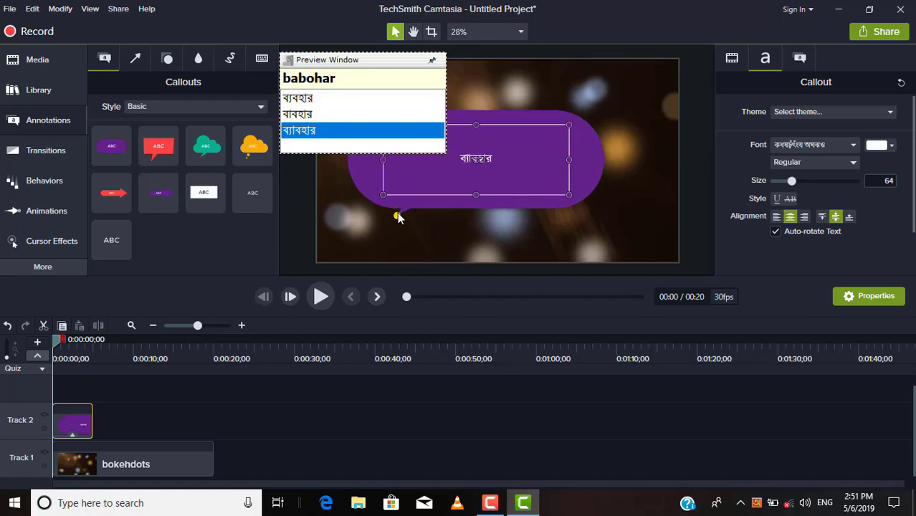
left_click_drag(398, 218, 334, 257)
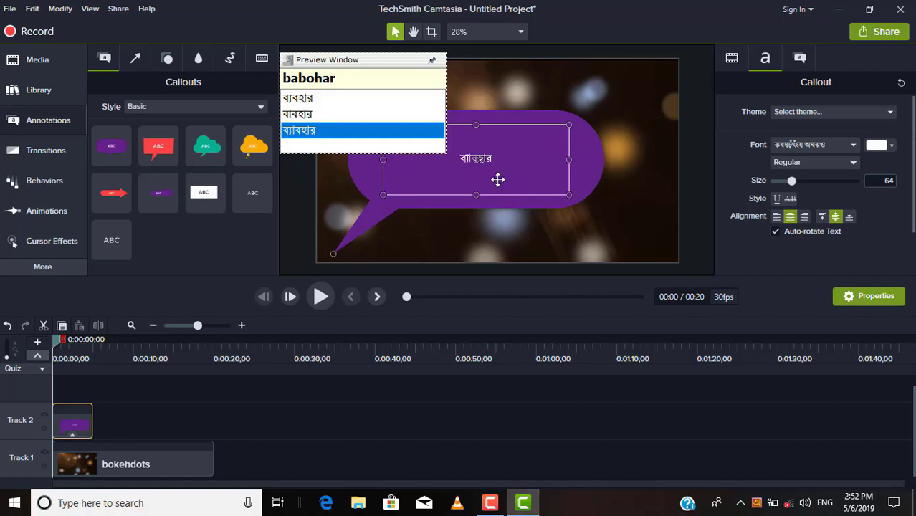
Append the word করুন to the callout text and start a new line after it.
key("space")
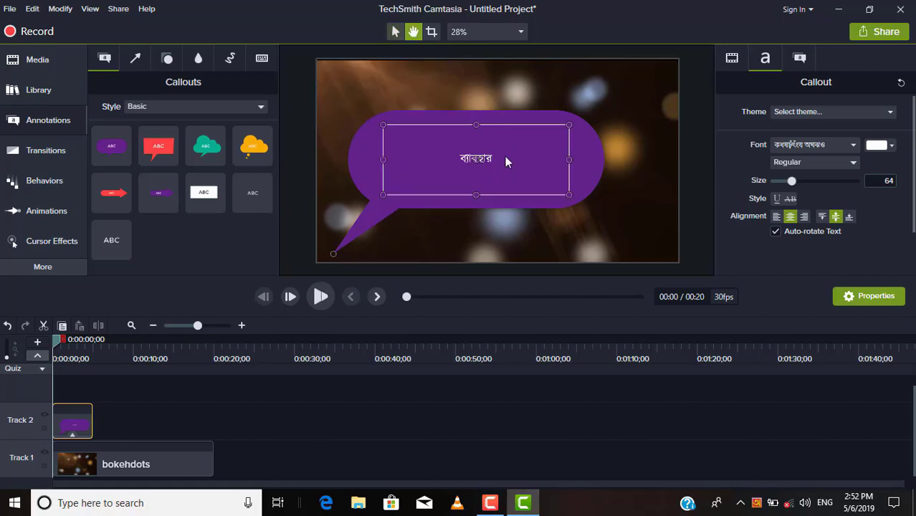
key("space")
left_click_drag(494, 159, 496, 160)
double_click(484, 160)
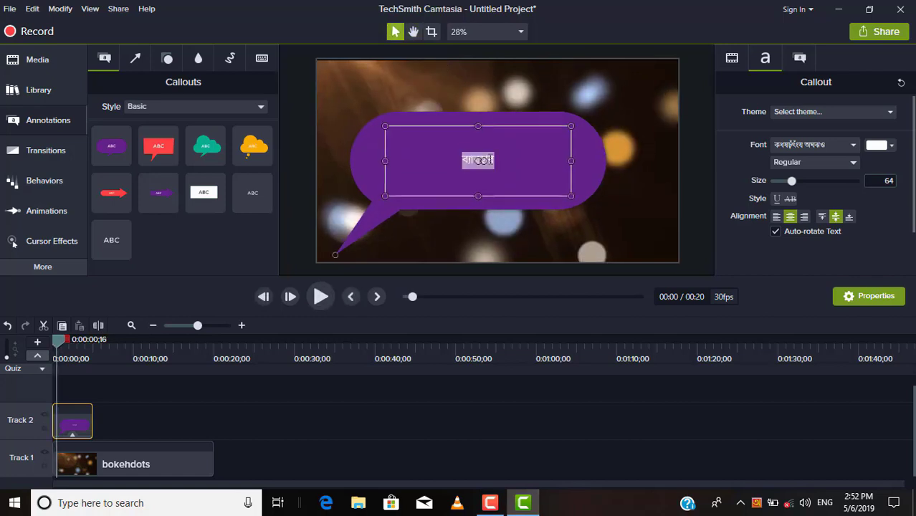
left_click(496, 159)
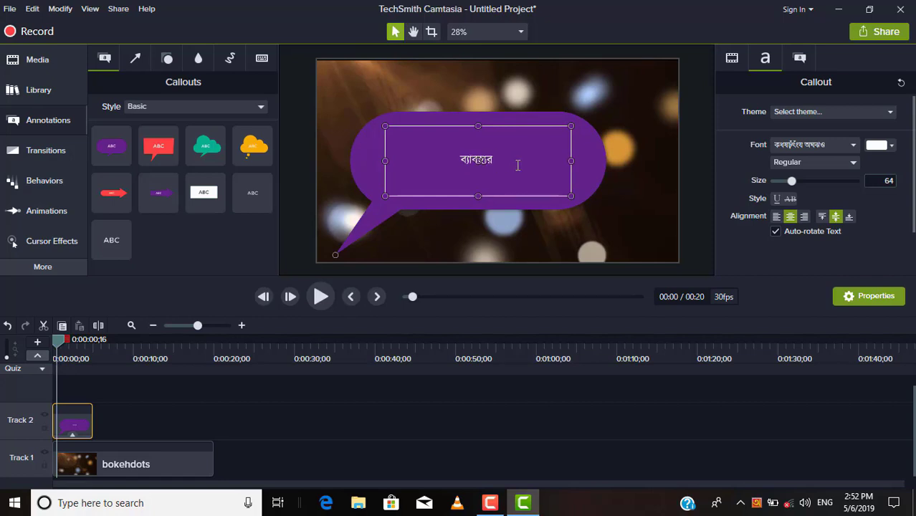
type("ko")
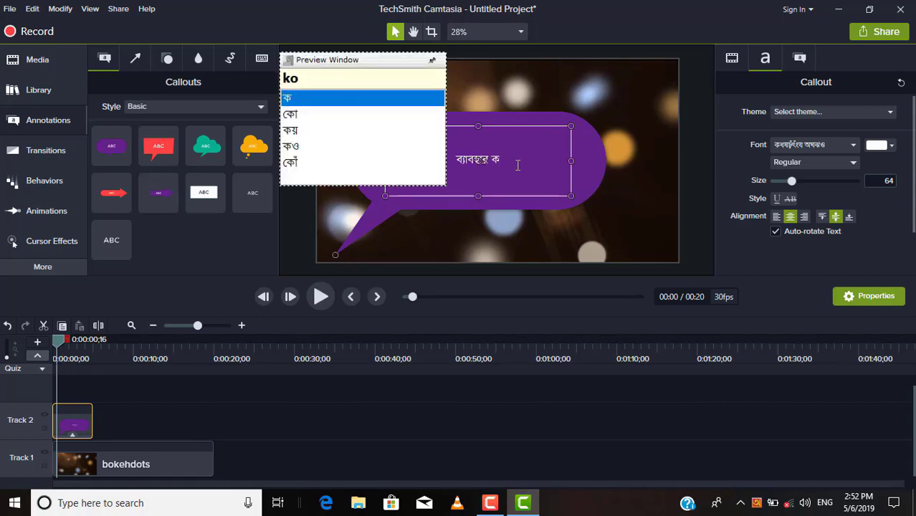
type("ru")
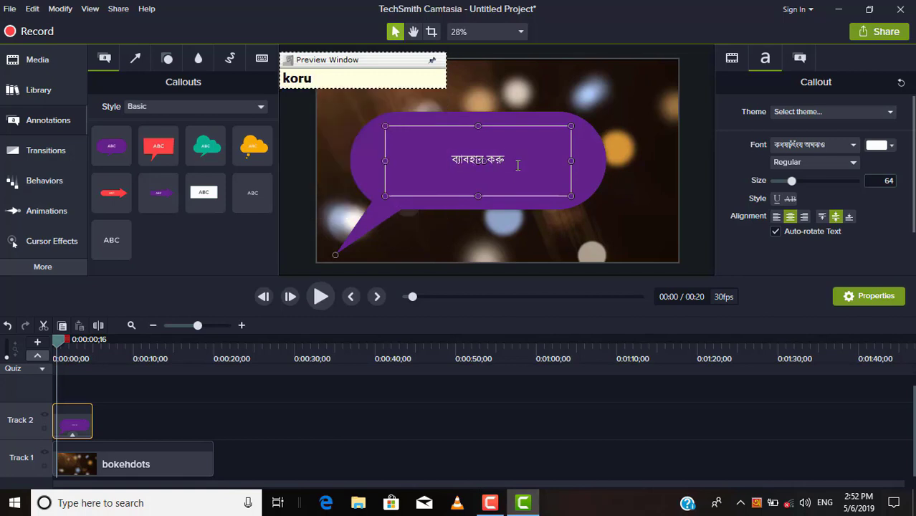
type("n")
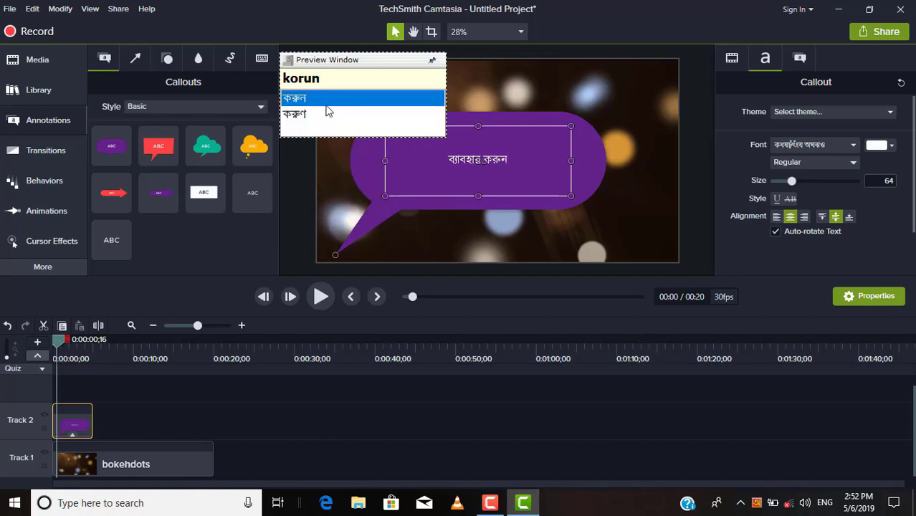
key("Return")
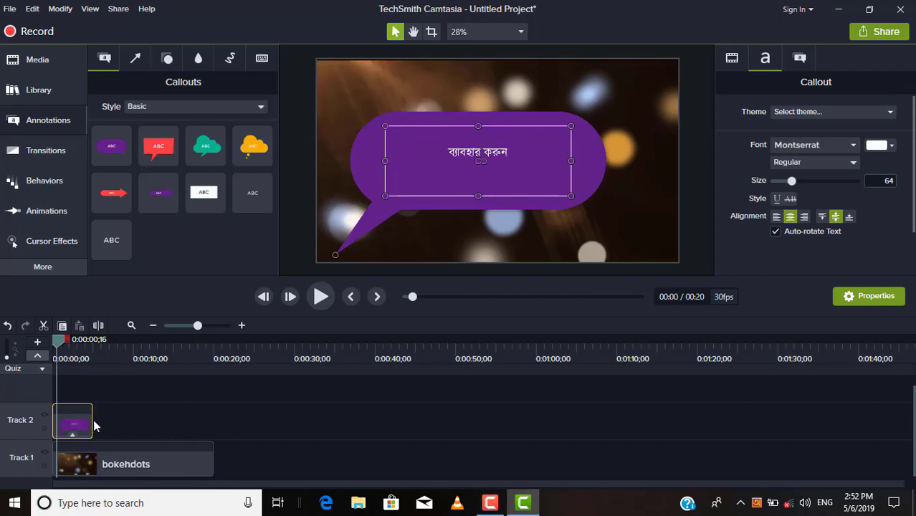
Extend the callout clip on Track 2 to the end of the bokehdots clip and play the preview.
left_click_drag(92, 421, 236, 425)
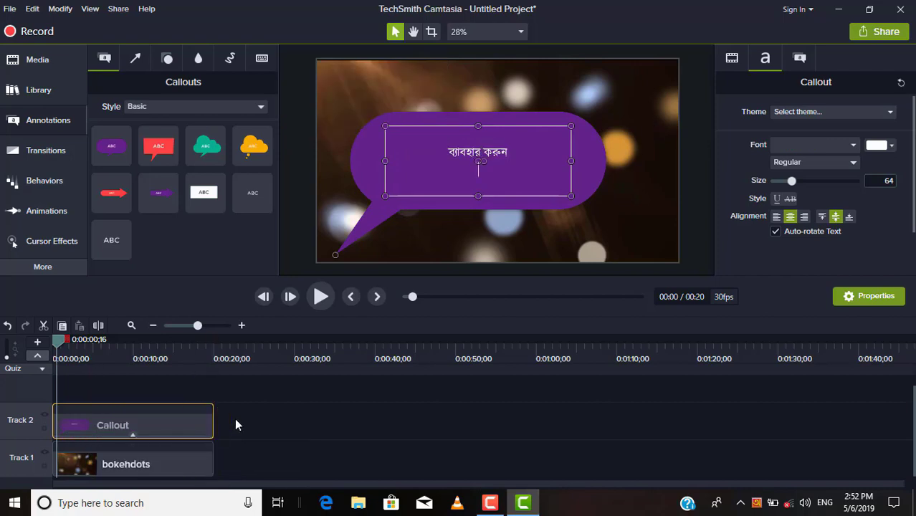
left_click(323, 301)
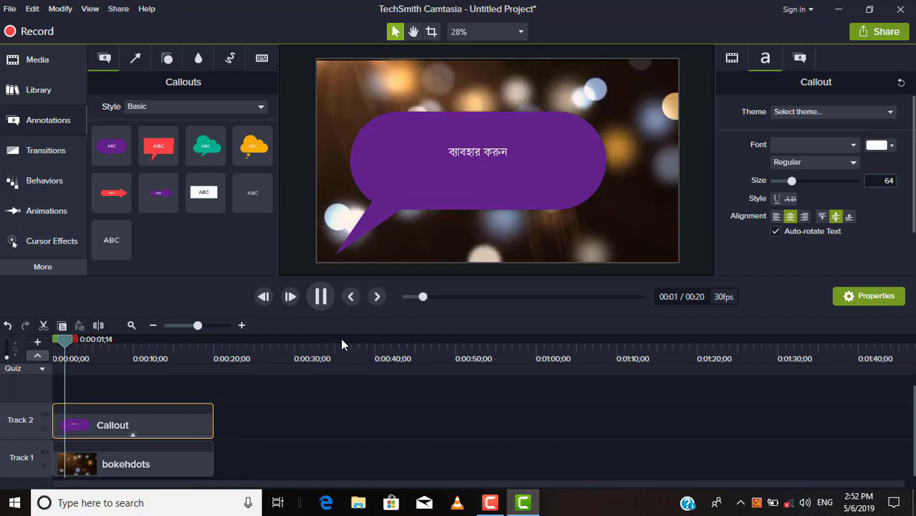